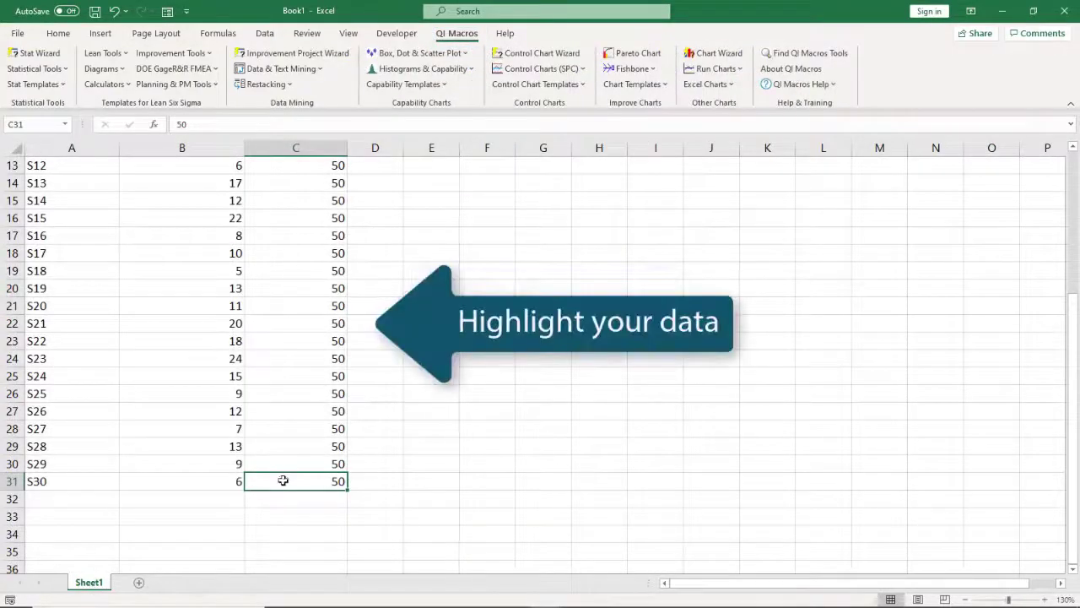
- Build an np chart from the nonconforming cans data in A1:C31
{"action": "left_click_drag", "start_coordinate": [283, 480], "coordinate": [51, 166]}
{"action": "left_click", "coordinate": [598, 88]}
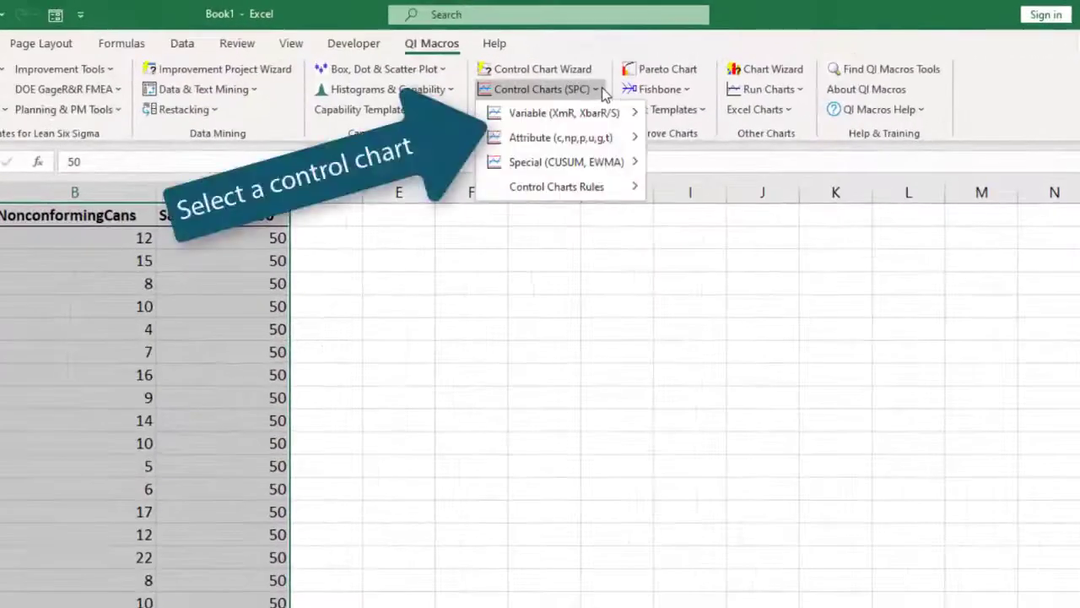
{"action": "mouse_move", "coordinate": [591, 137]}
{"action": "left_click", "coordinate": [685, 164]}
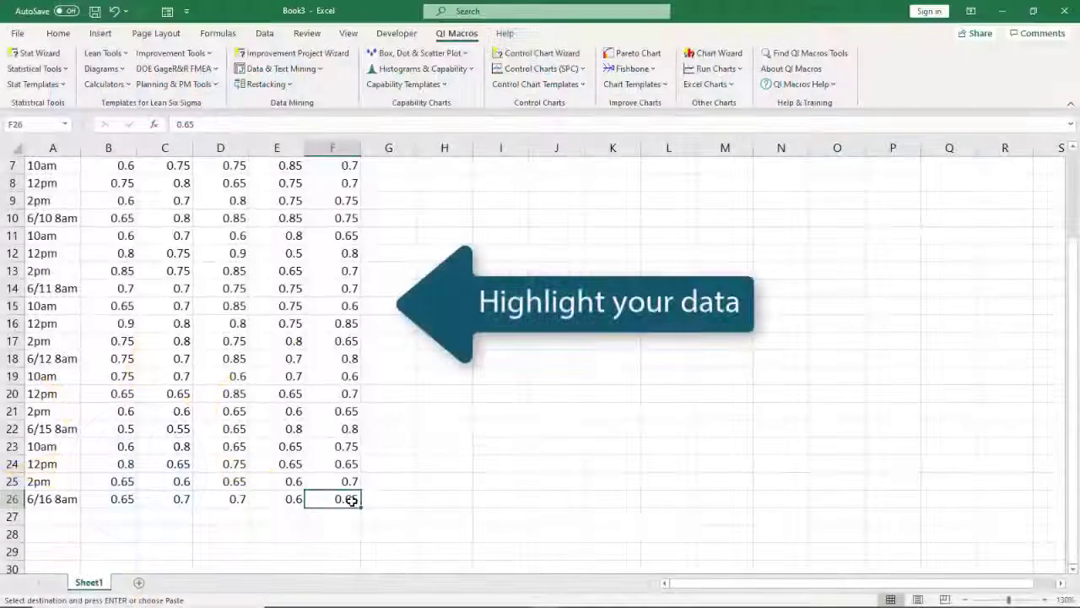
- Run the Control Chart Wizard on the S1–S5 sample table to draw X and R charts
{"action": "left_click_drag", "start_coordinate": [352, 502], "coordinate": [3, 10]}
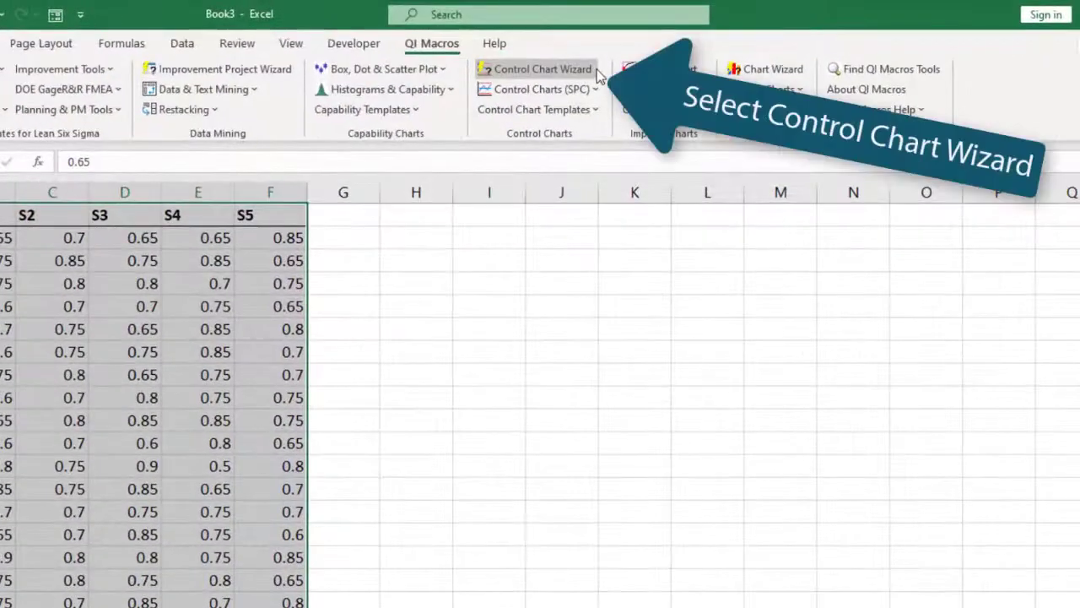
{"action": "left_click", "coordinate": [599, 74]}
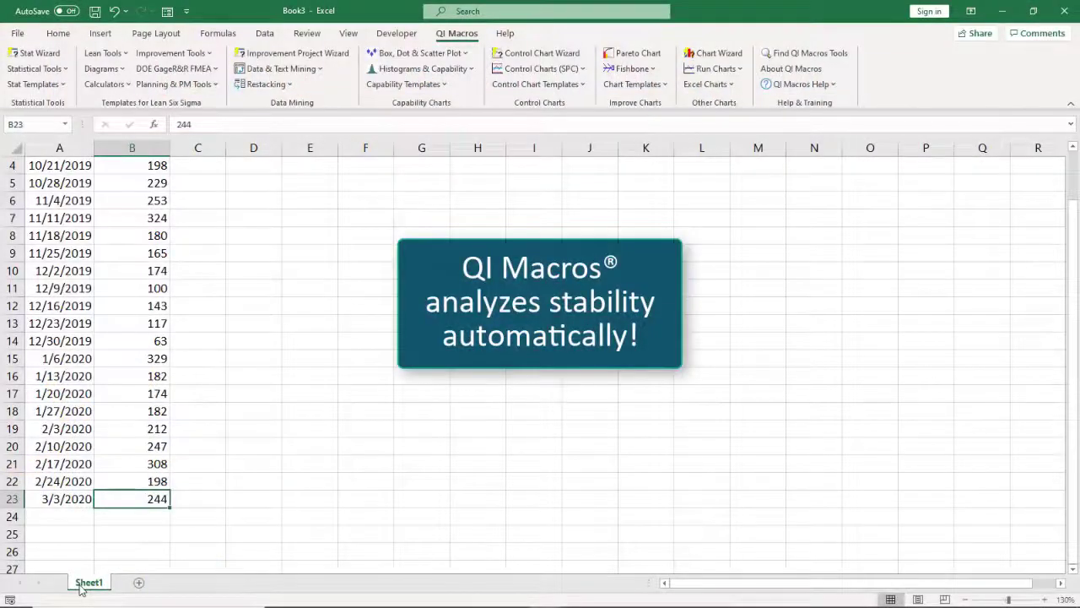
- Create an XmR individuals chart from the dates and Wave Solder Defects counts in A1:B23
{"action": "left_click_drag", "start_coordinate": [137, 505], "coordinate": [6, 120]}
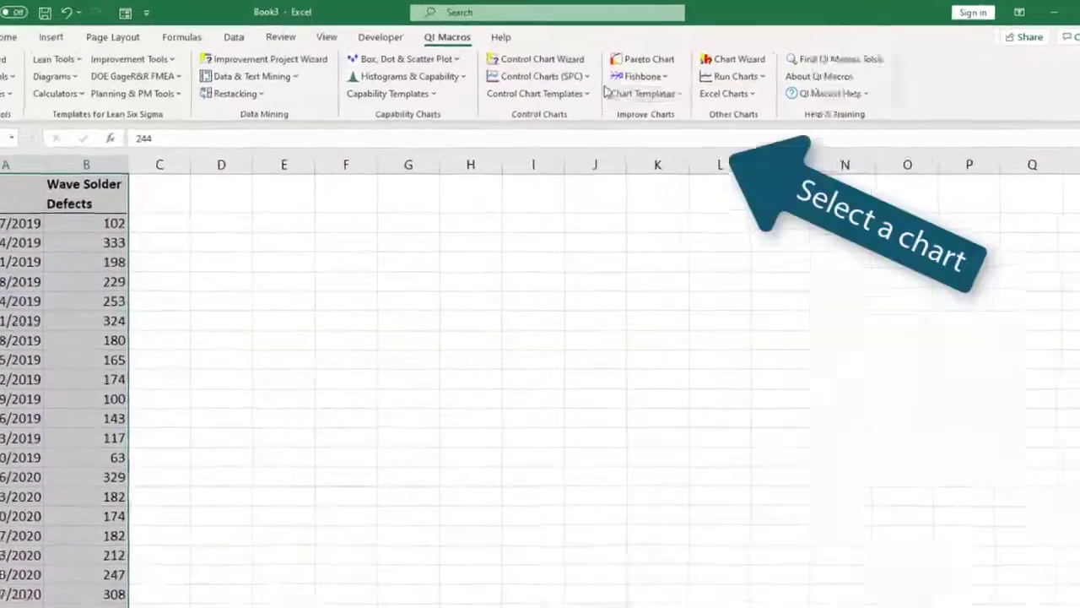
{"action": "left_click", "coordinate": [598, 90]}
{"action": "mouse_move", "coordinate": [634, 113]}
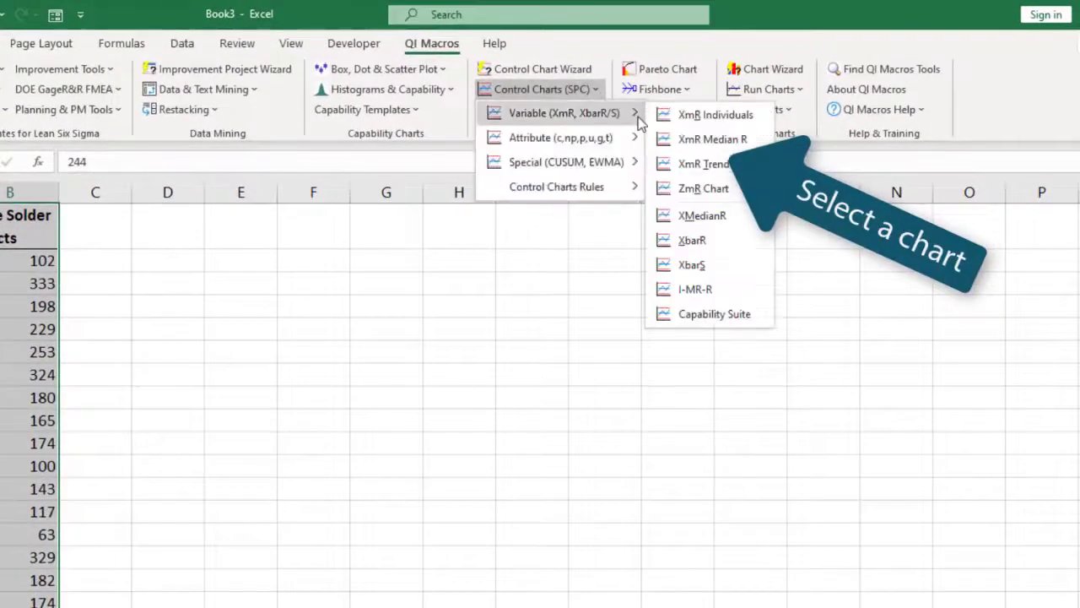
{"action": "left_click", "coordinate": [716, 121]}
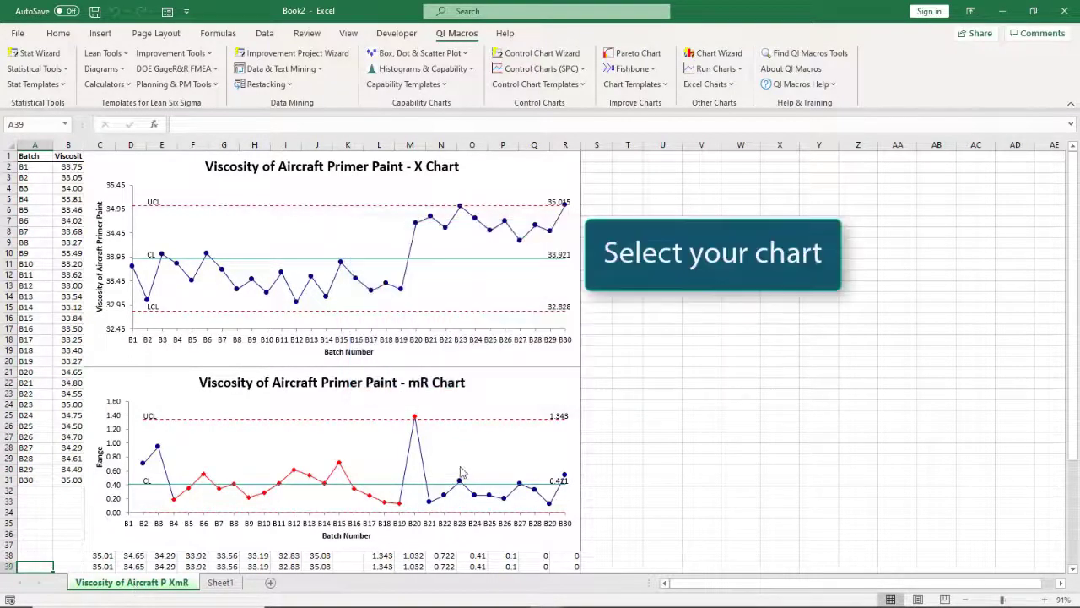
- Split the viscosity chart's control limits at batches B7 and B20 with the Process Change Wizard
{"action": "left_click", "coordinate": [562, 180]}
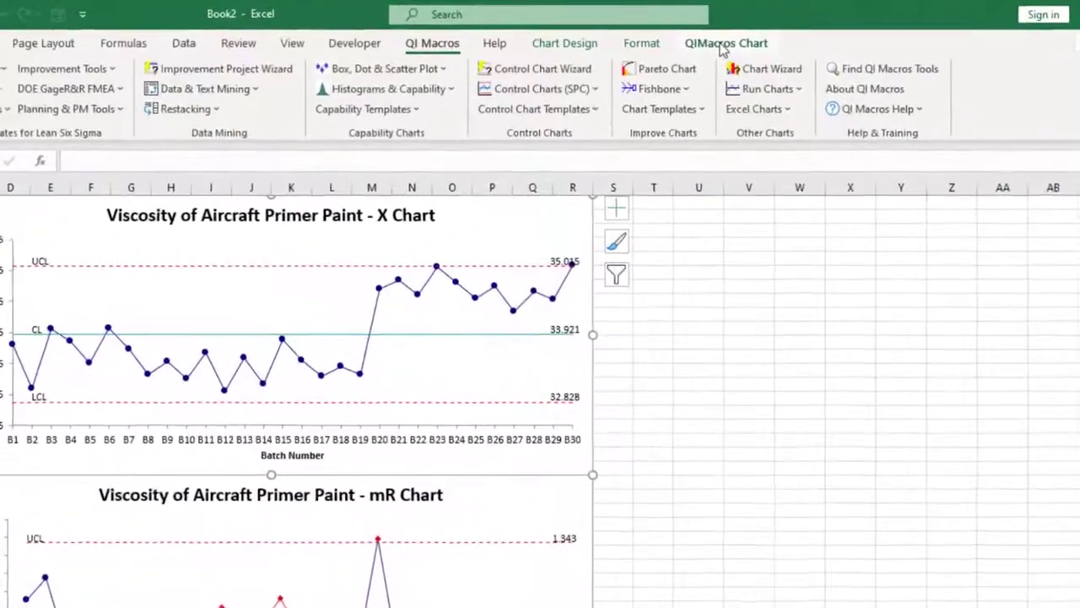
{"action": "left_click", "coordinate": [680, 37]}
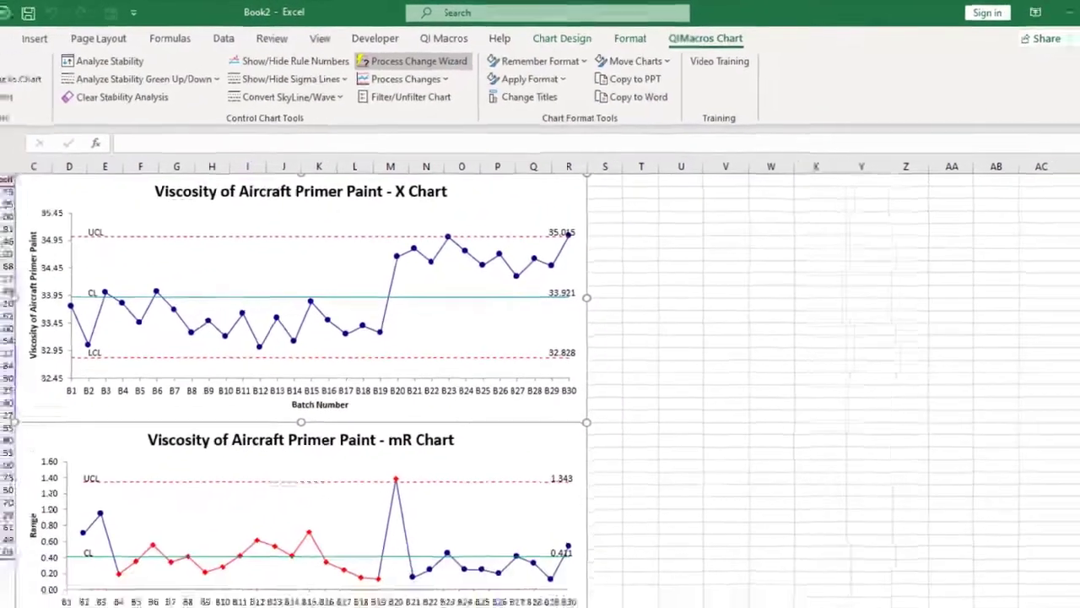
{"action": "left_click", "coordinate": [439, 72]}
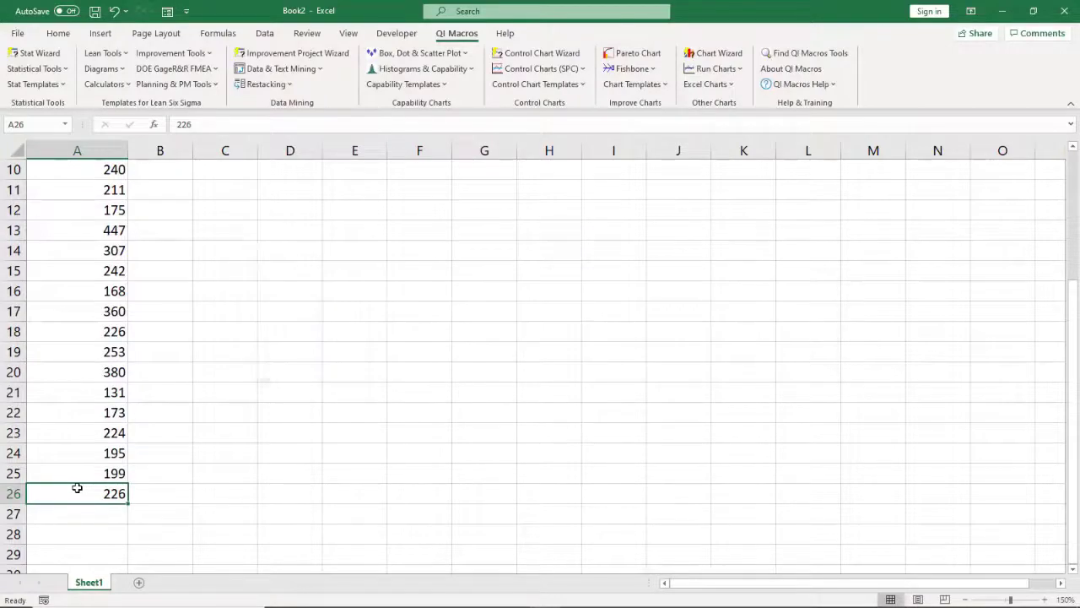
- Load the A1:A26 wafer resistivity measurements into the best-fitting control chart template
{"action": "left_click_drag", "start_coordinate": [77, 490], "coordinate": [67, 177]}
{"action": "left_click", "coordinate": [589, 92]}
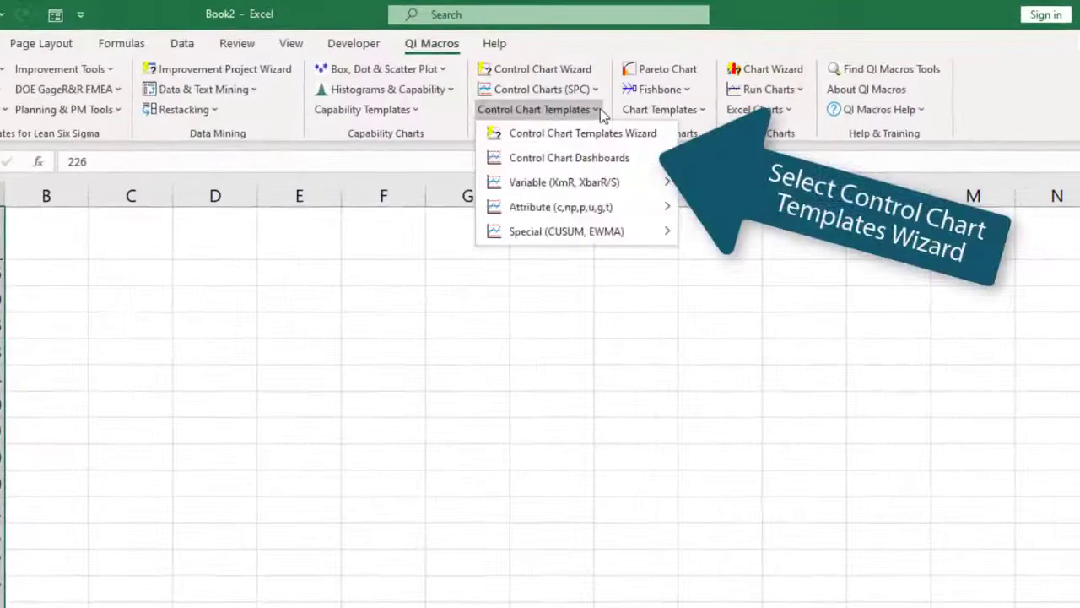
{"action": "left_click", "coordinate": [582, 167]}
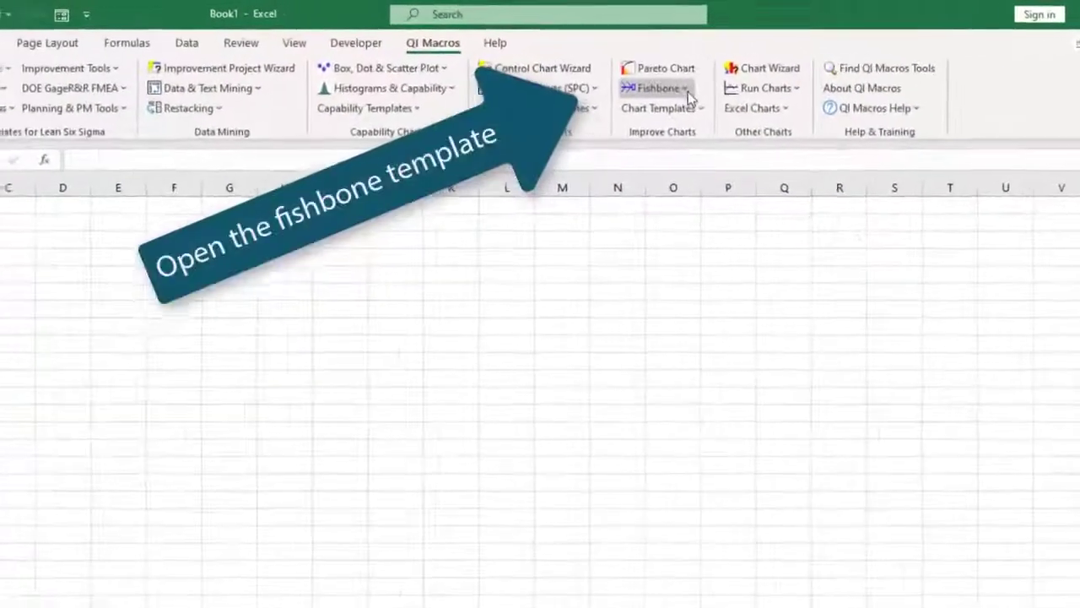
- Open the medium fishbone outline and enter causes like Sampling, Iron Tools, Dirty bottles and Rusty Pipes
{"action": "left_click", "coordinate": [653, 69]}
{"action": "left_click", "coordinate": [711, 115]}
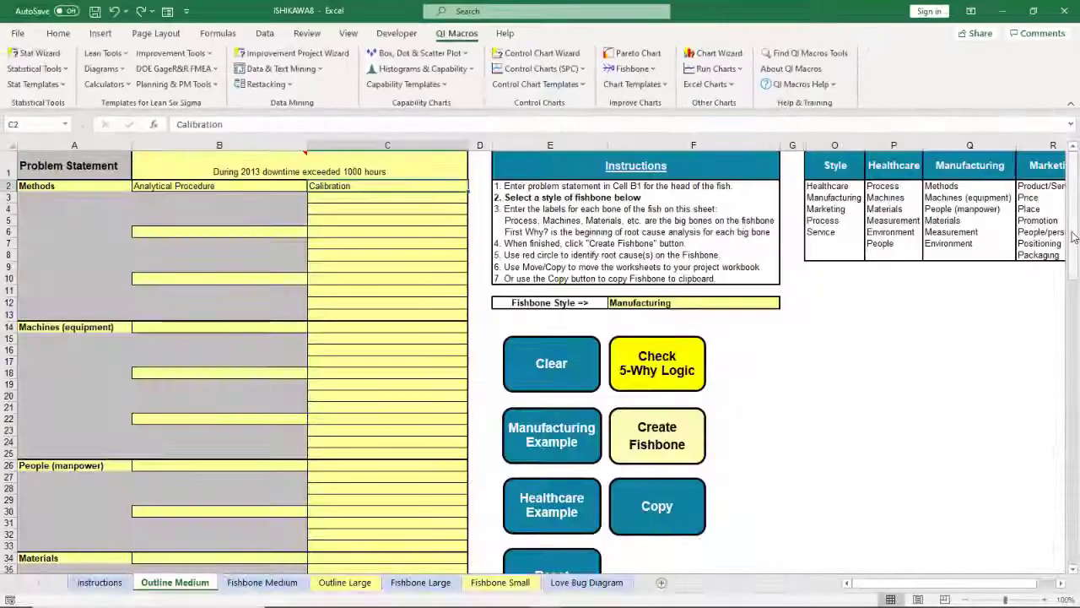
{"action": "type", "text": "SamplingIron Tools Dirty bottlesRusty PipesAt Sample Point A1 Reactor inHeat exchanger Link"}
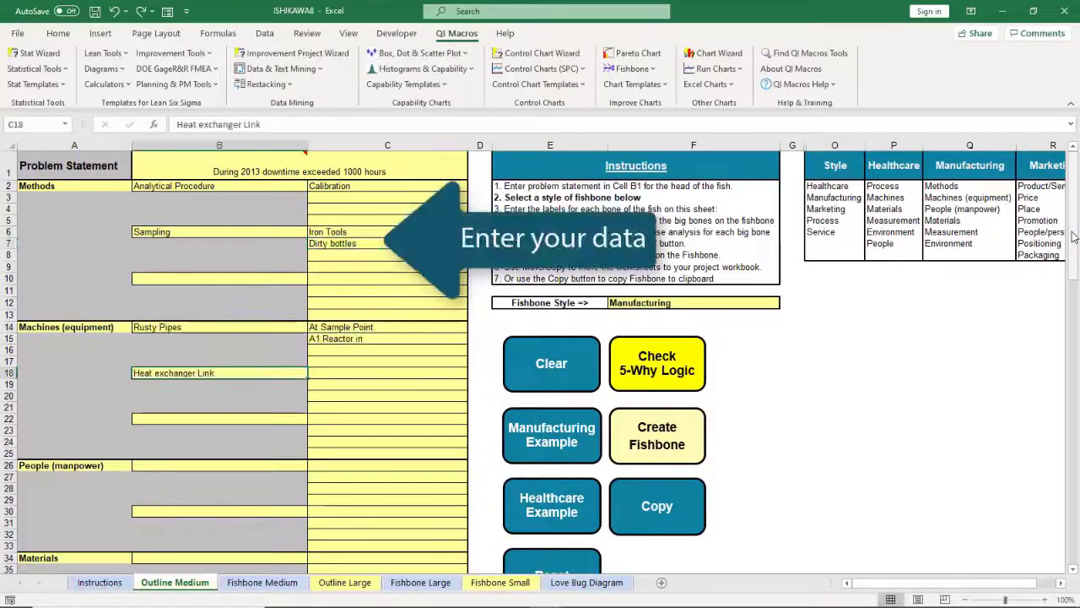
{"action": "type", "text": "E470 E583PumpsP584 P560 P573Raw materialsDBT H20   Lab Solvent ContaminationIn lab SupplierInexperienced"}
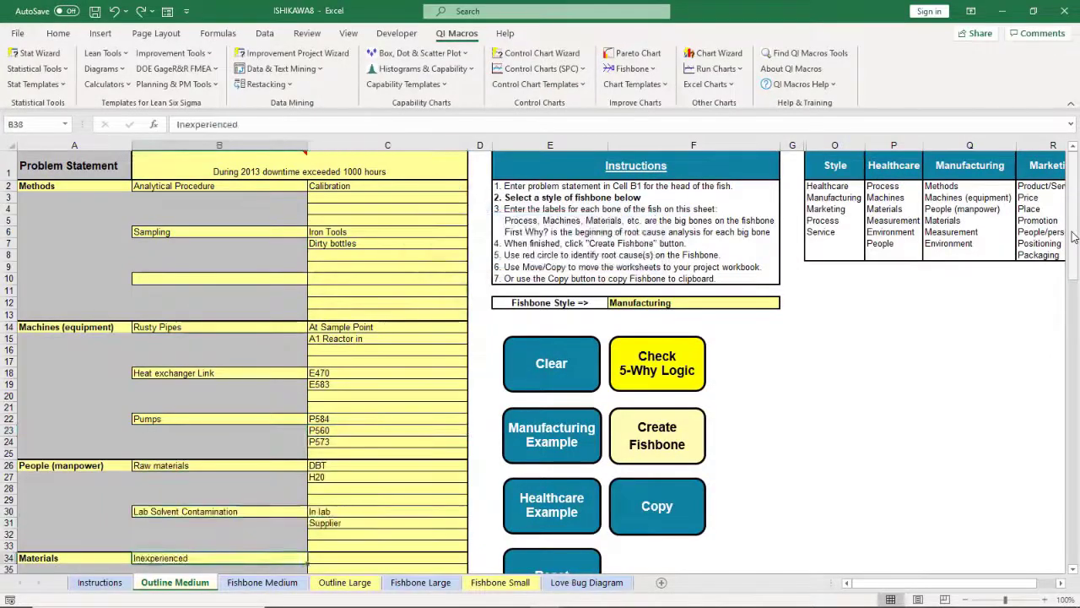
{"action": "type", "text": "MaintenanceOpening Lines Iron toolsCalibrationCalculation"}
- Add sub-causes 'Rust near sample Point' and 'Exposed Pipe', then generate the fishbone diagram
{"action": "key", "text": "Return"}
{"action": "key", "text": "Return"}
{"action": "key", "text": "Return"}
{"action": "key", "text": "Return"}
{"action": "type", "text": "Rust near sample Point"}
{"action": "key", "text": "Tab"}
{"action": "type", "text": "Exposed Pipe"}
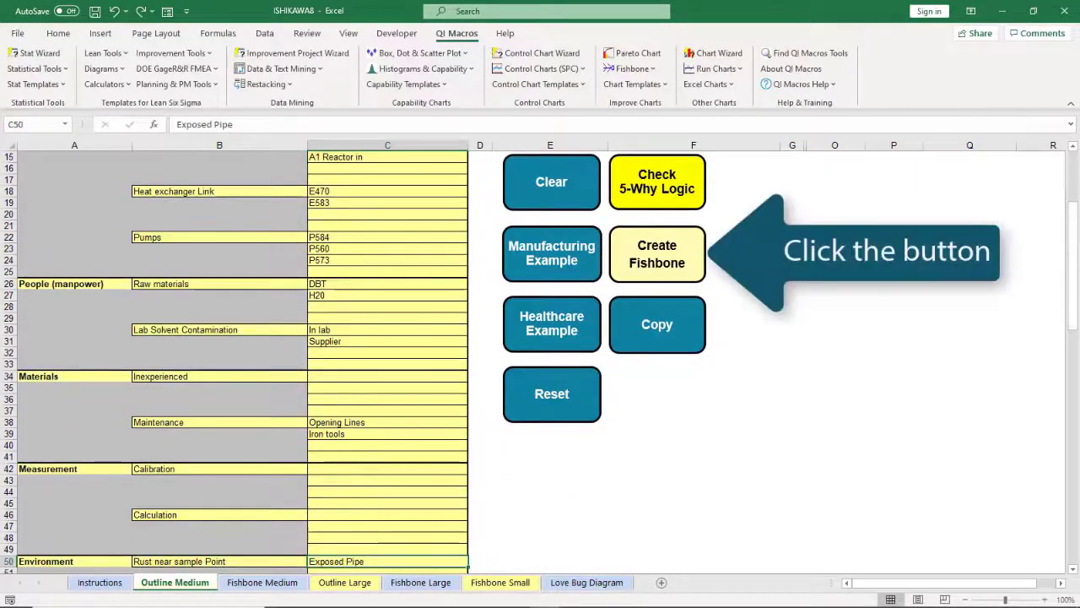
{"action": "left_click", "coordinate": [663, 251]}
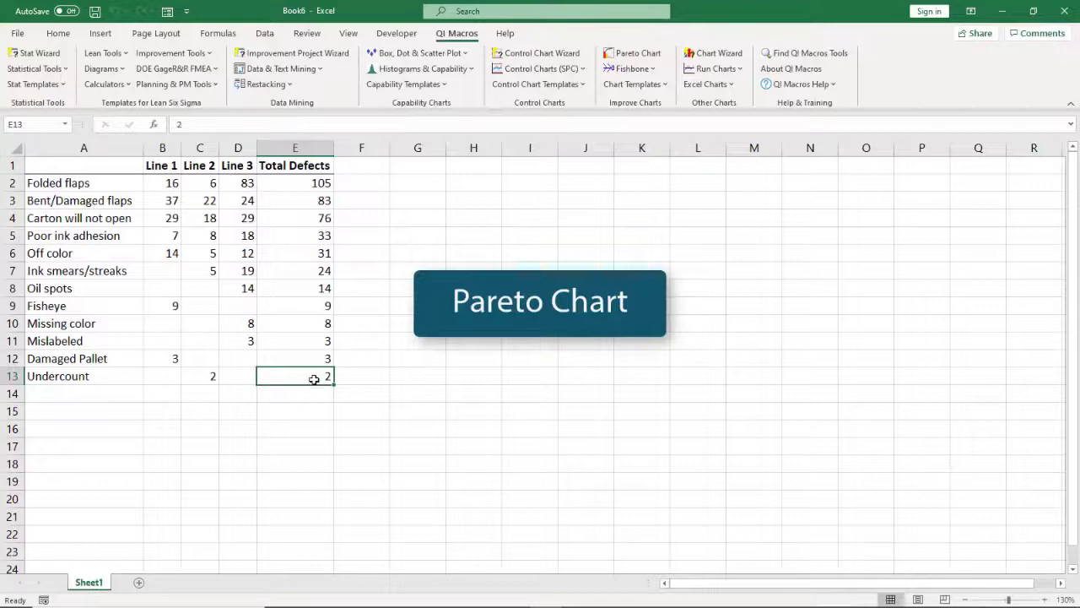
- Build Pareto charts for Line 1 and Line 2 from the defect table in A1:E13
{"action": "left_click_drag", "start_coordinate": [314, 379], "coordinate": [18, 162]}
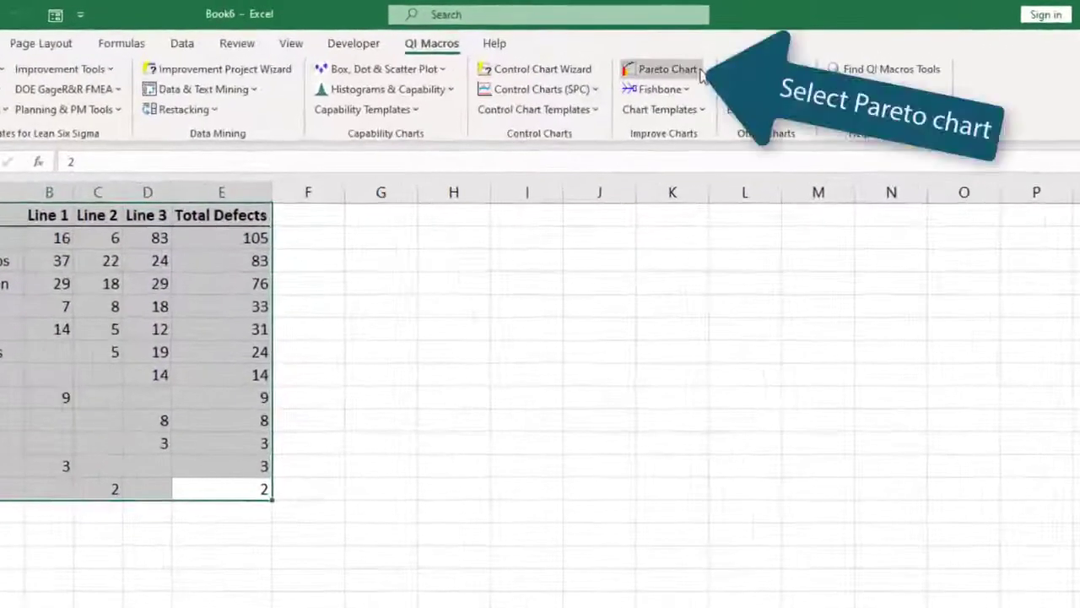
{"action": "left_click", "coordinate": [667, 69]}
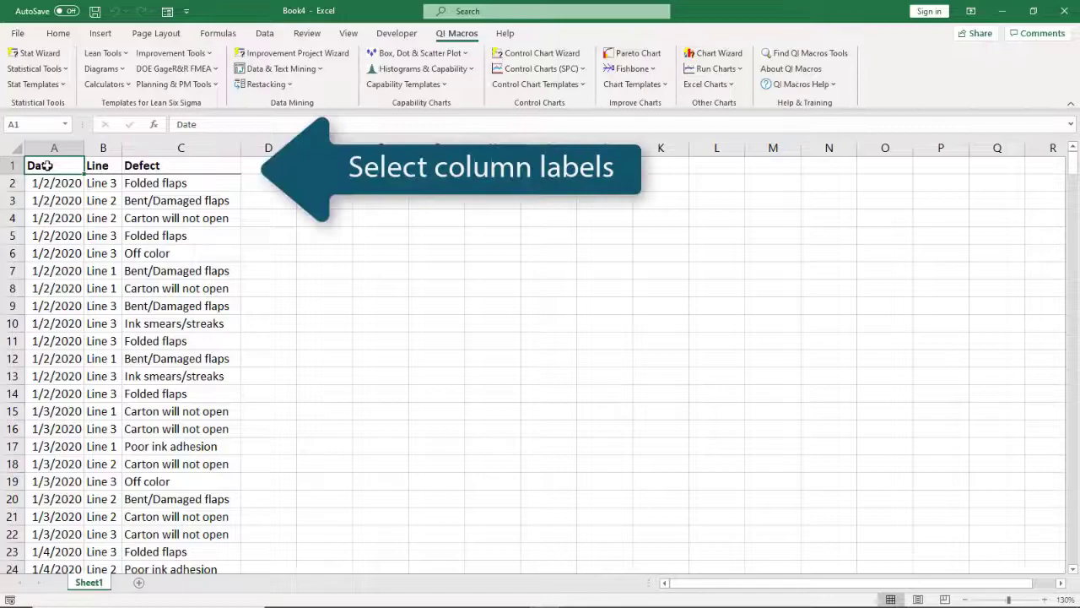
- Select the Date, Line and Defect columns down to the last data row
{"action": "left_click_drag", "start_coordinate": [46, 165], "coordinate": [159, 166]}
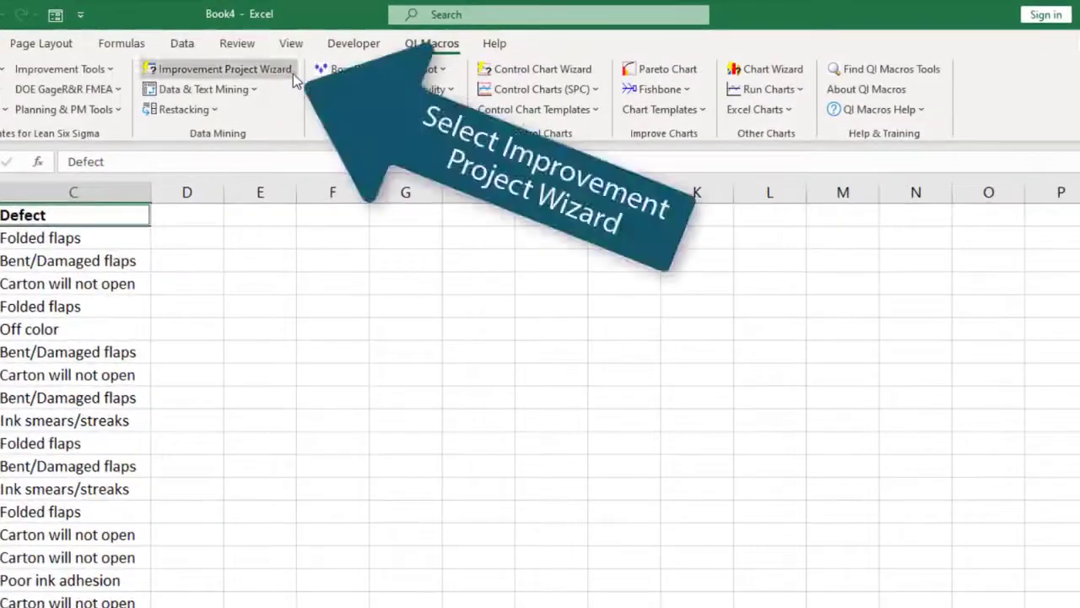
{"action": "key", "text": "ctrl+shift+Down"}
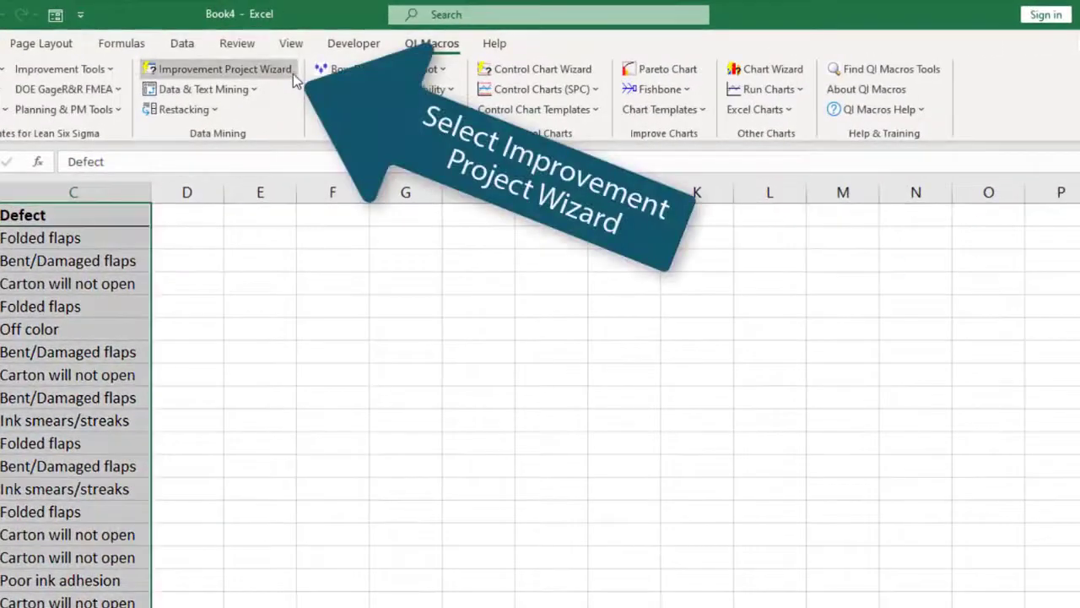